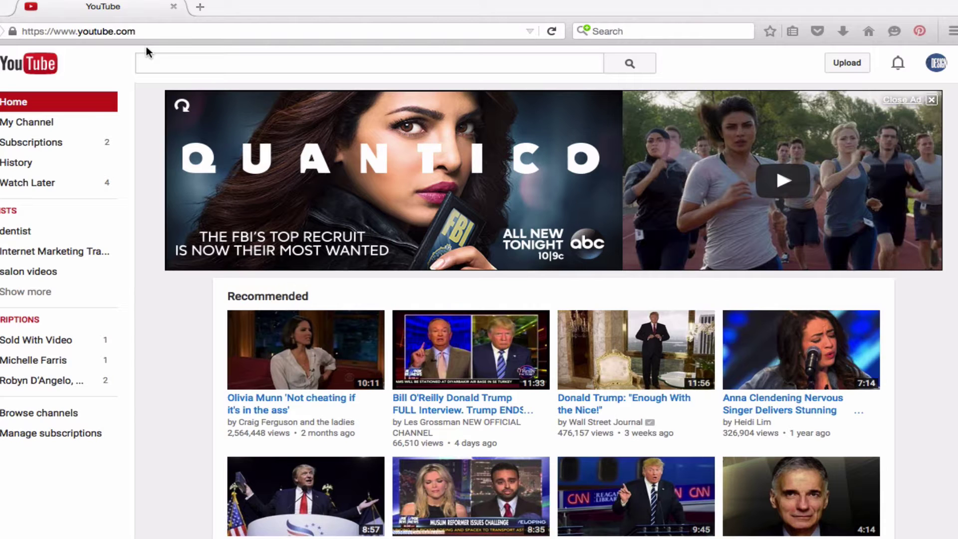
Open the subtitles and closed captions settings of the video "Video Marketing For Local Business - 9 Design" from Creator Studio.
click(936, 63)
click(841, 162)
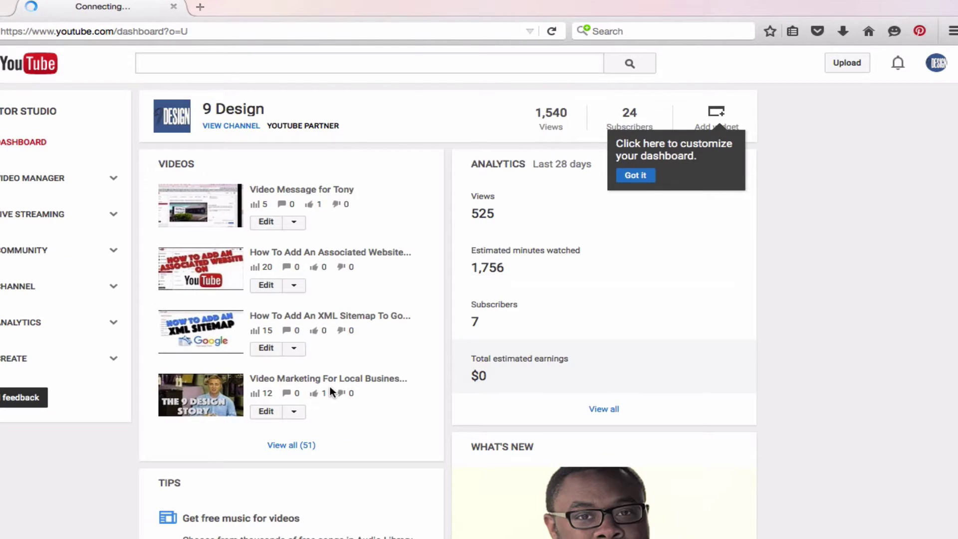
click(265, 412)
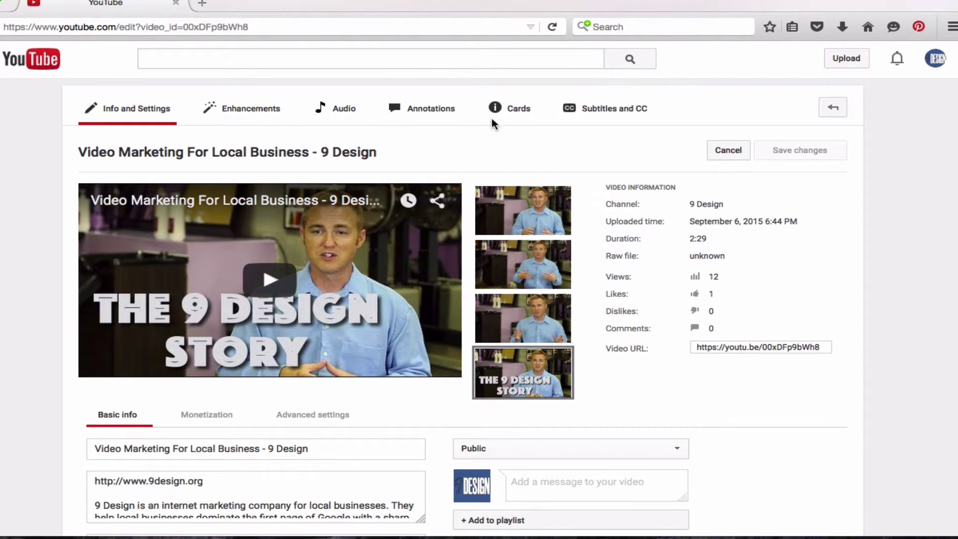
click(604, 115)
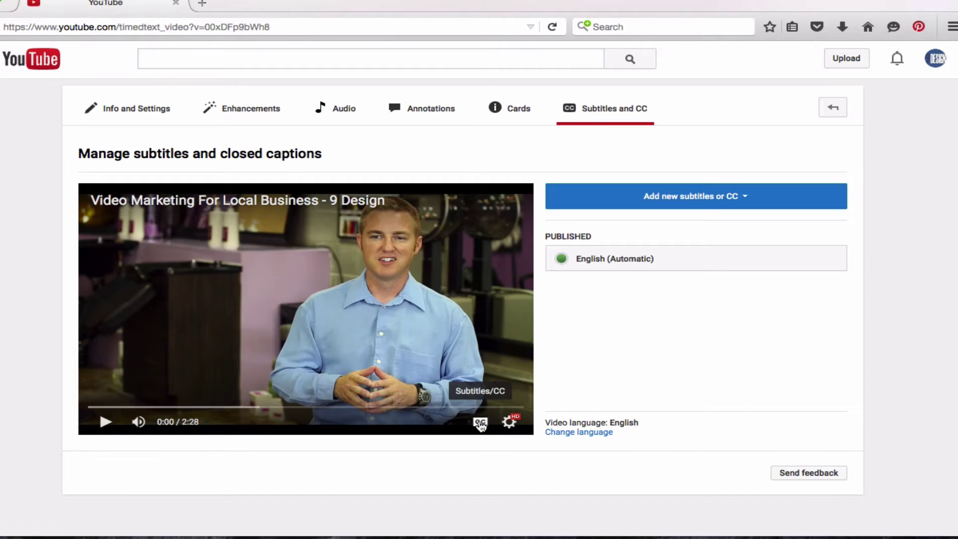
Turn on the auto-generated English captions and play the start of the video to check their accuracy.
click(481, 423)
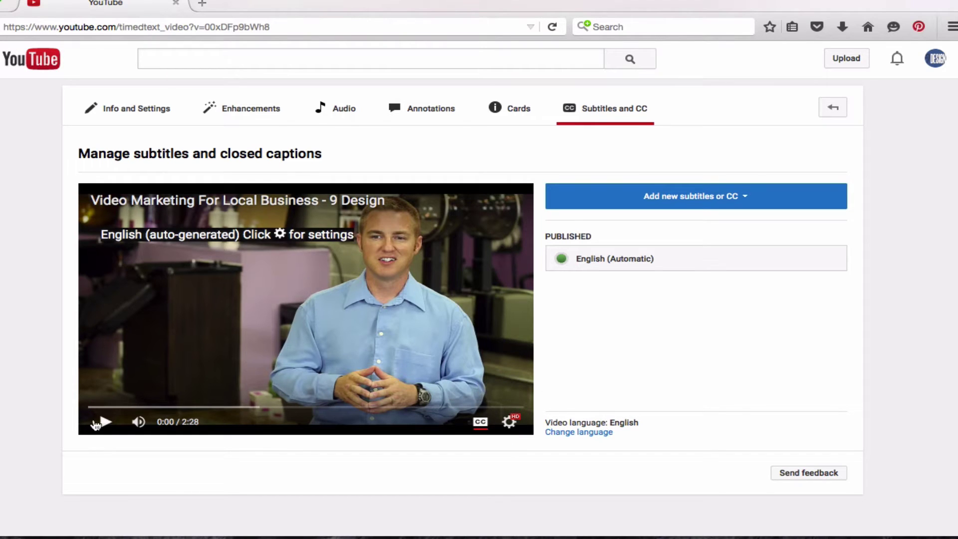
click(99, 424)
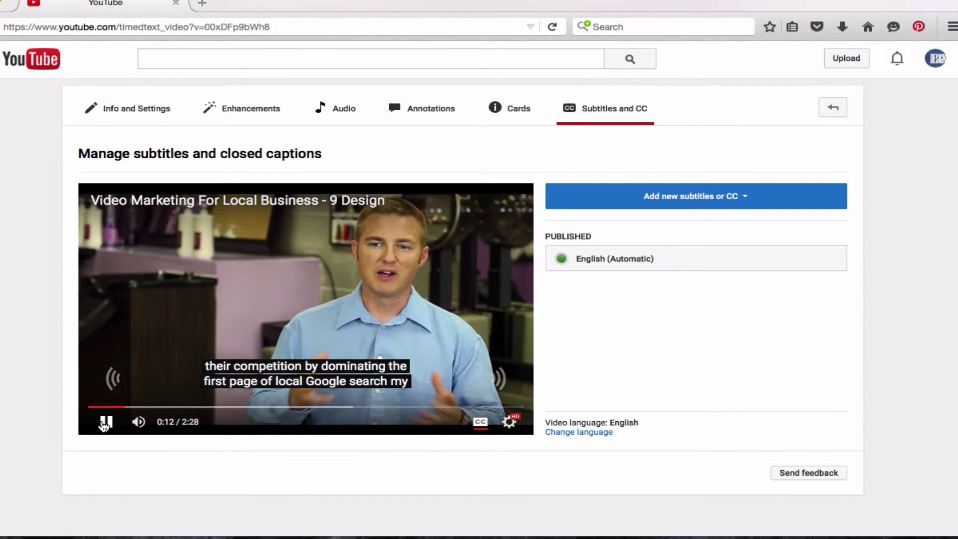
click(104, 423)
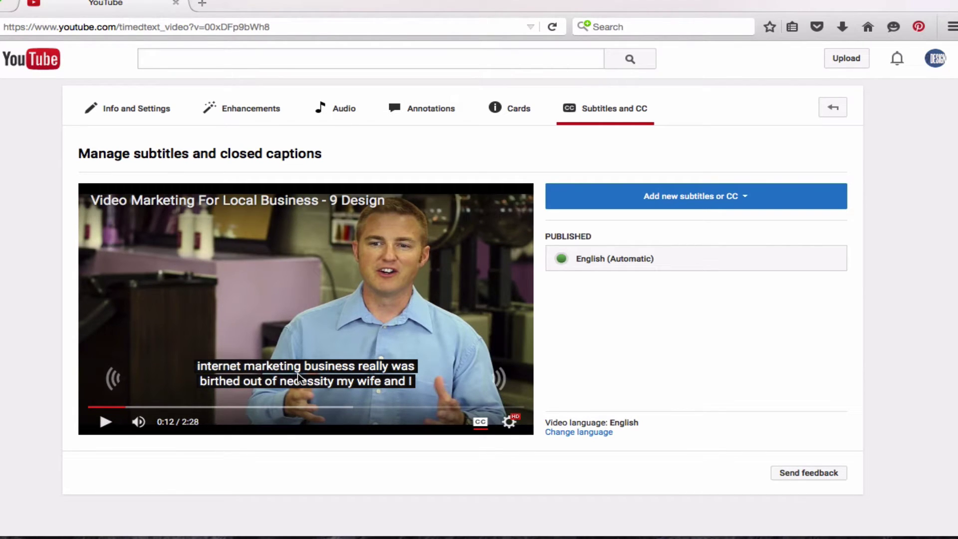
Add new English subtitles using the Transcribe and auto-sync method.
click(709, 199)
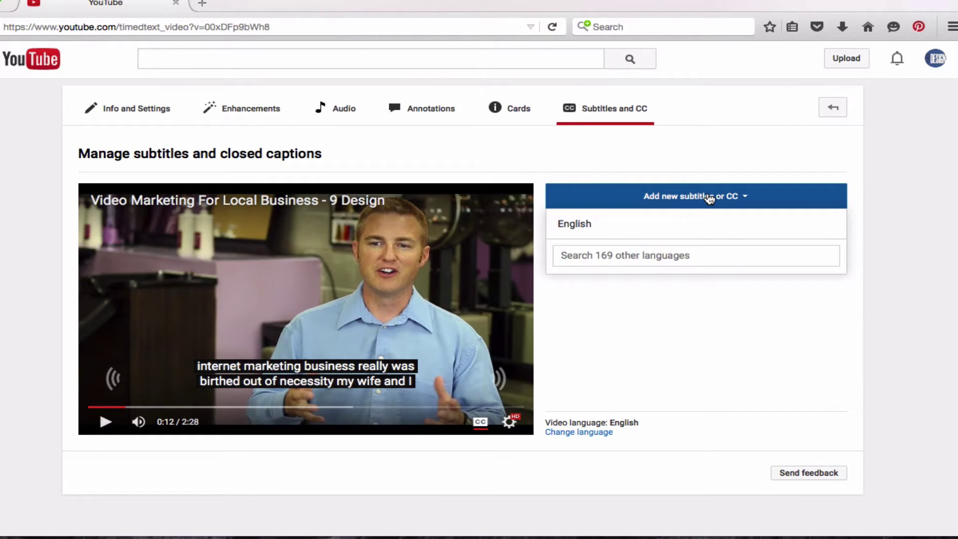
click(633, 227)
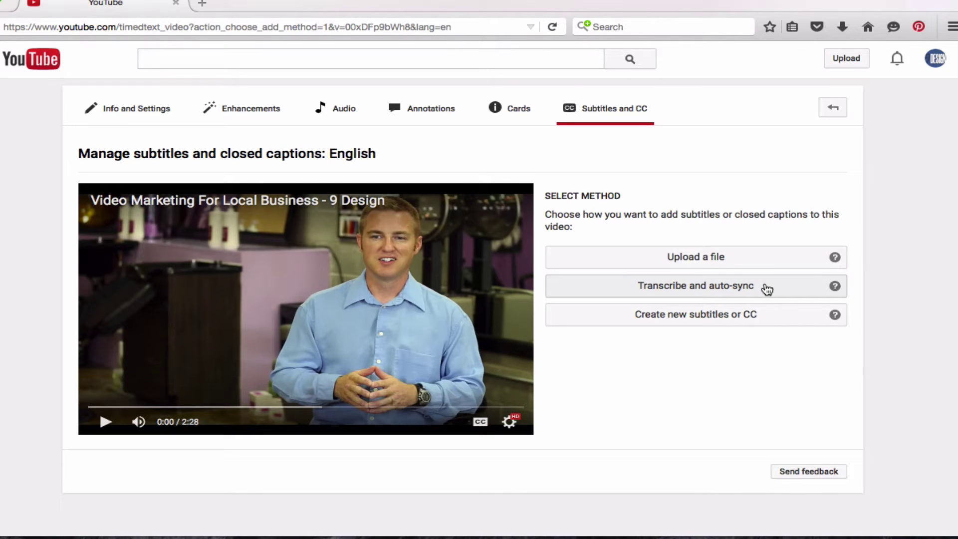
click(768, 290)
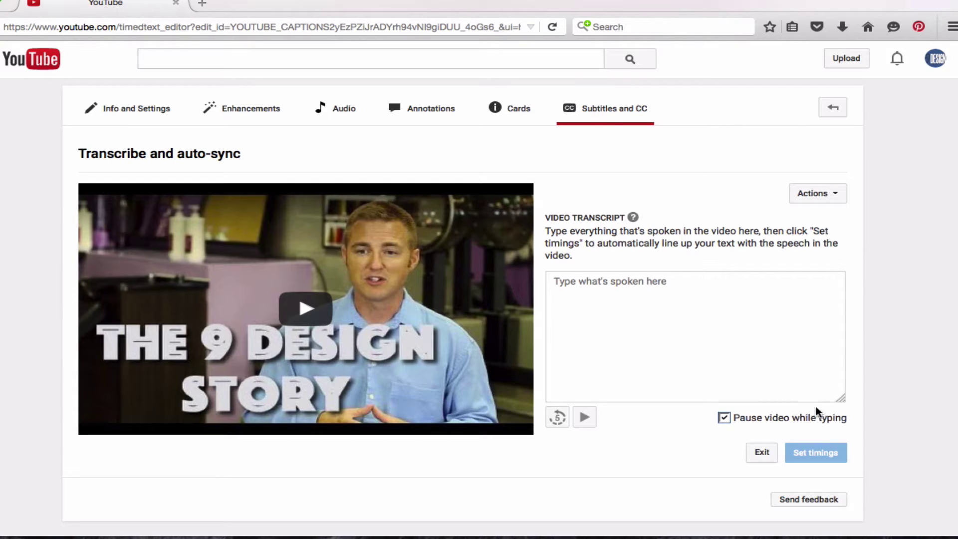
Play the video and transcribe the opening self-introduction: "My name is", the speaker's first name, "with 9design.org and".
click(590, 293)
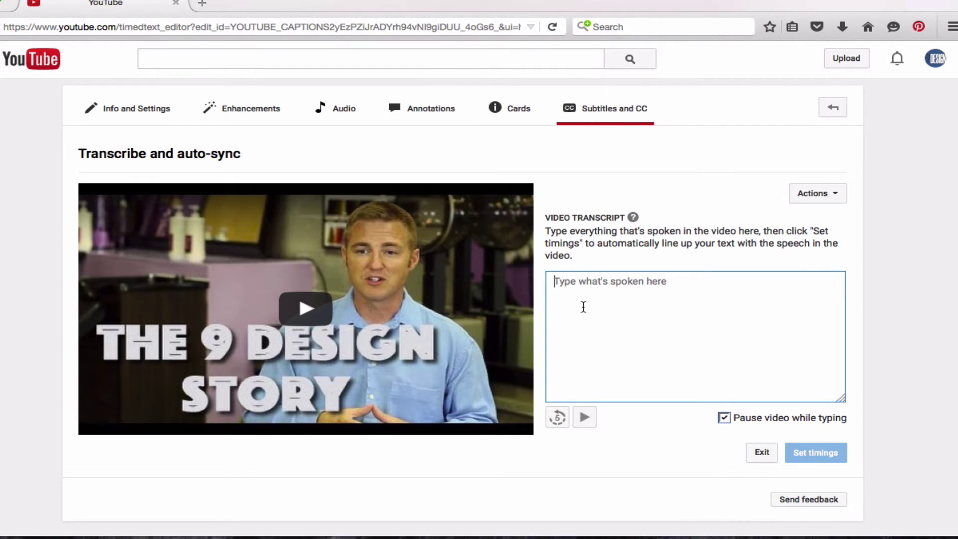
click(587, 418)
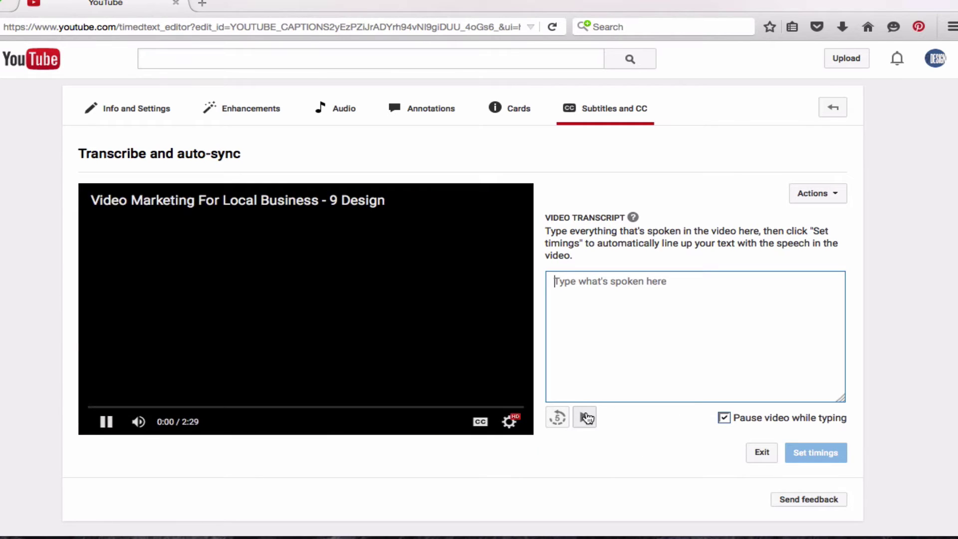
text(My)
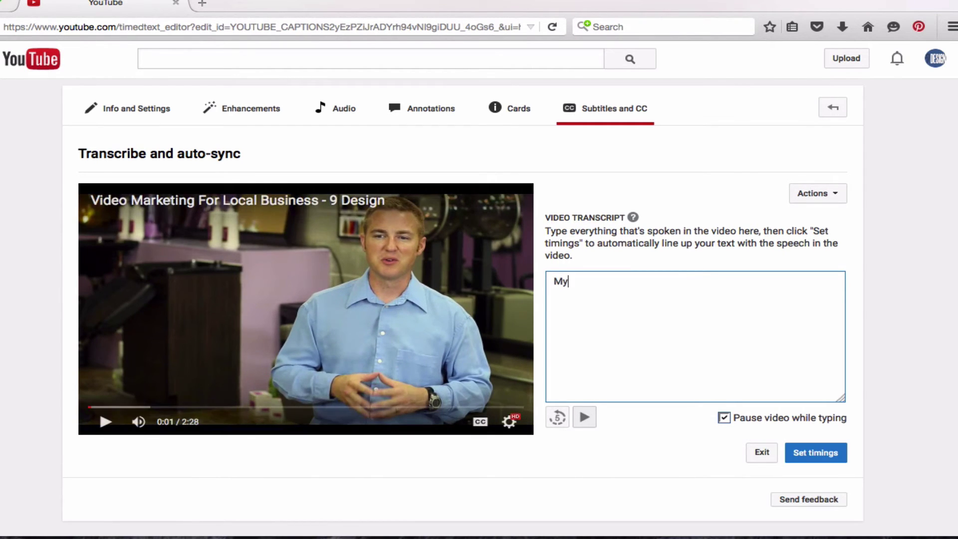
text( name is Dustin with 9)
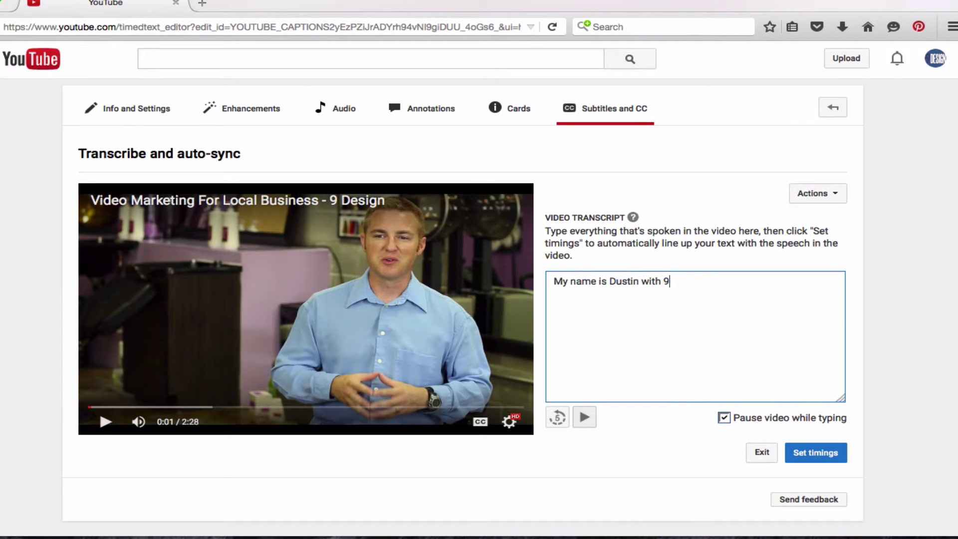
text( De9d)
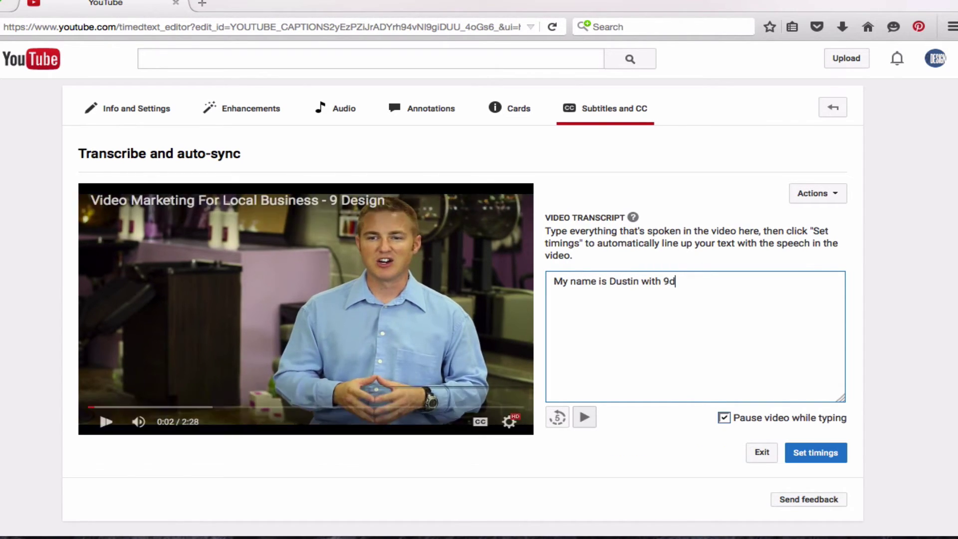
text(esg)
key(BackSpace)
text(ign.org and )
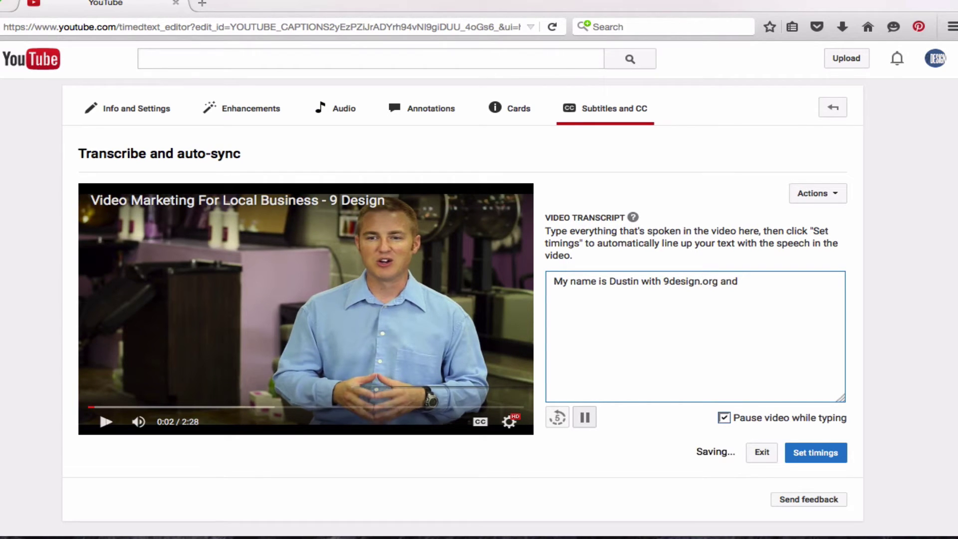
Continue the transcript with "9 Design really is an internet marketing company that".
text(9 )
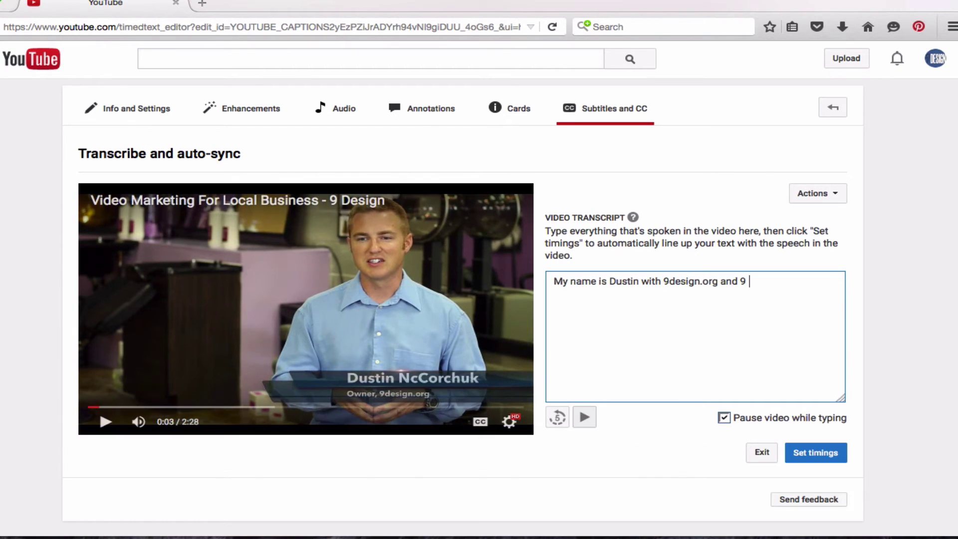
text(Design really is a)
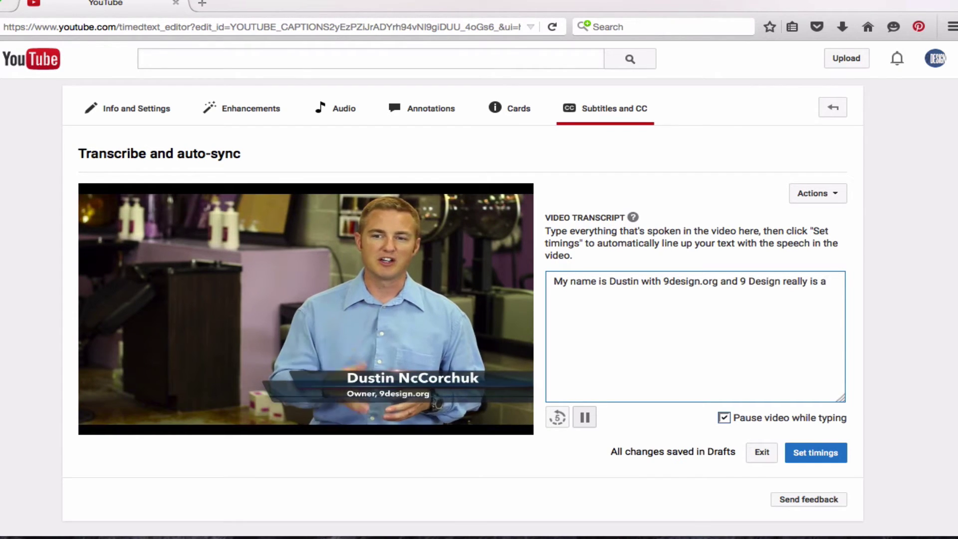
text(n internetma)
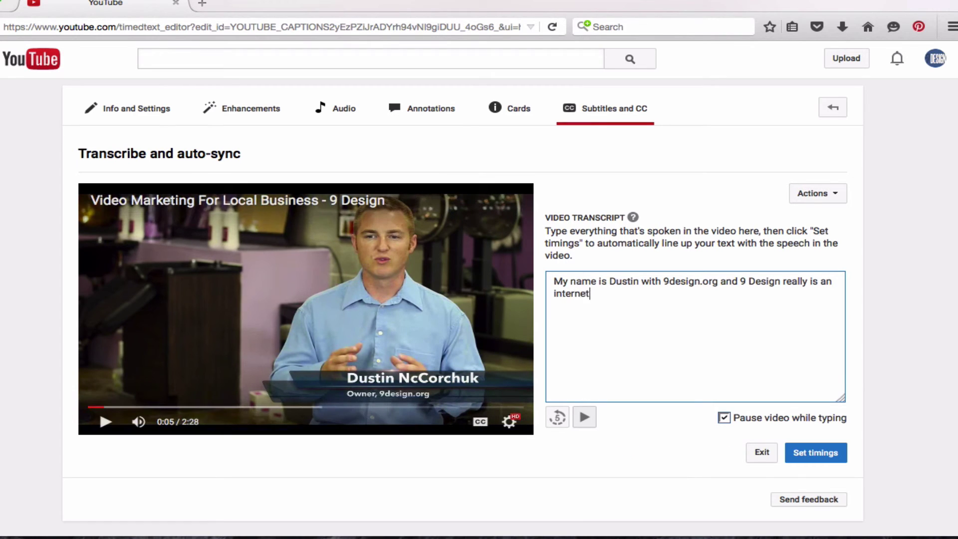
key(BackSpace)
key(BackSpace)
text(marketing company that)
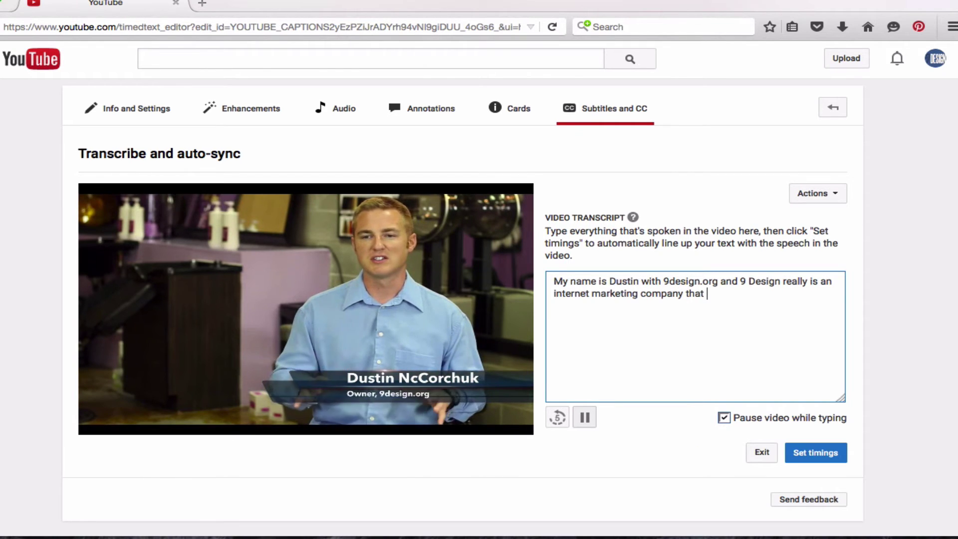
Extend the transcript with "really helps other local businesses crush their competition" and resume video playback.
text( really helps other local businesses)
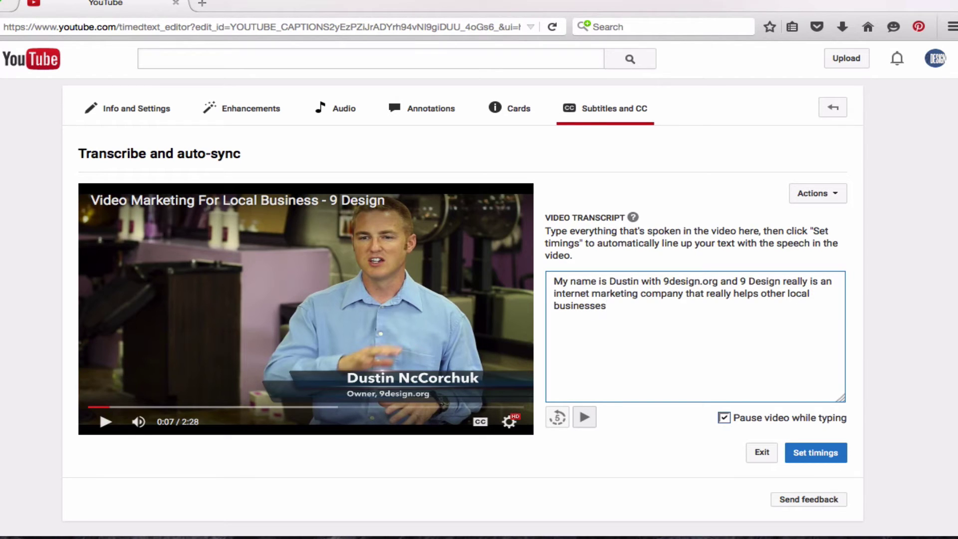
text( crush their competition)
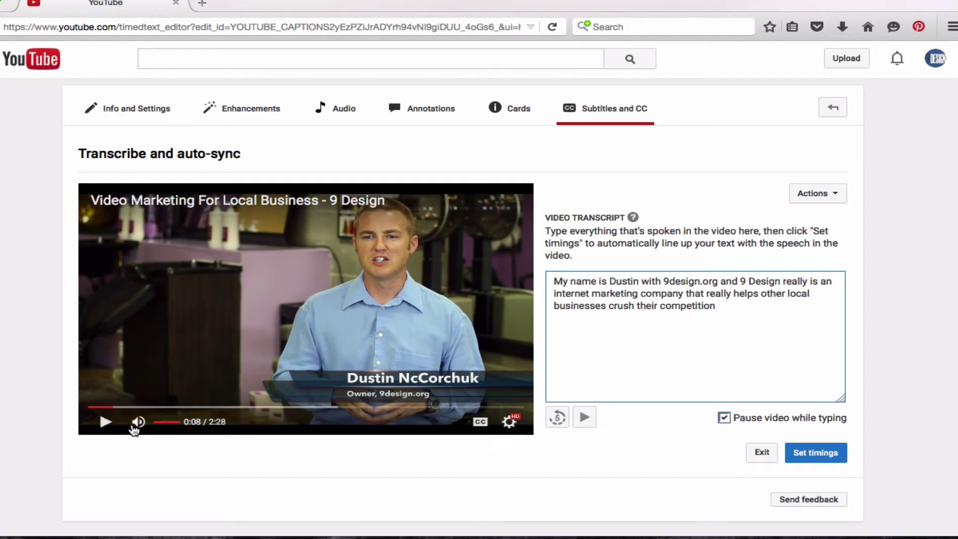
click(106, 422)
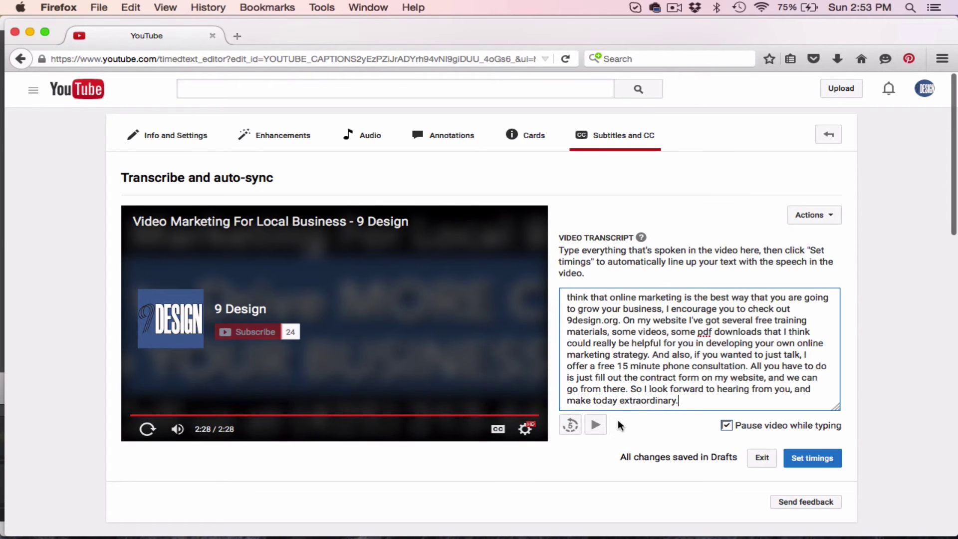
Set the timings for the completed transcript and open the resulting English draft.
click(809, 453)
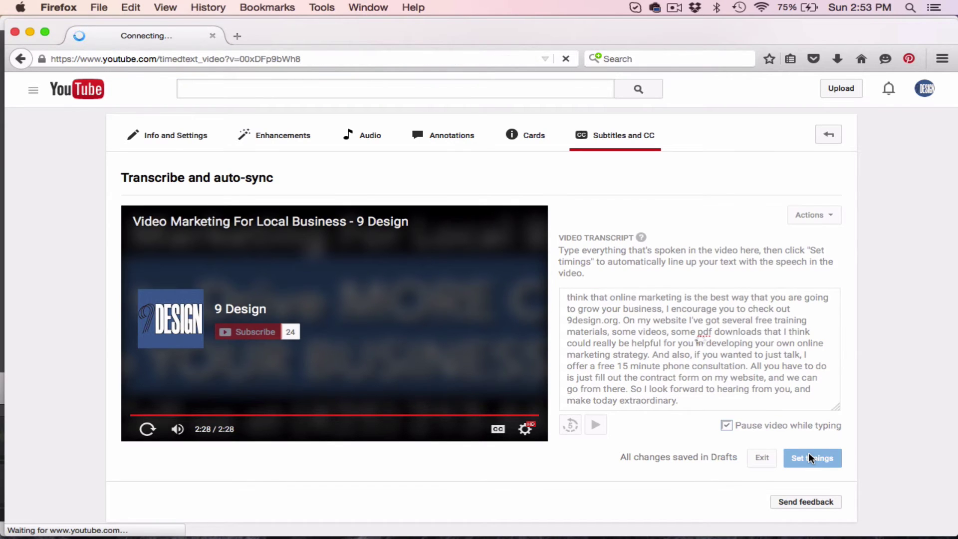
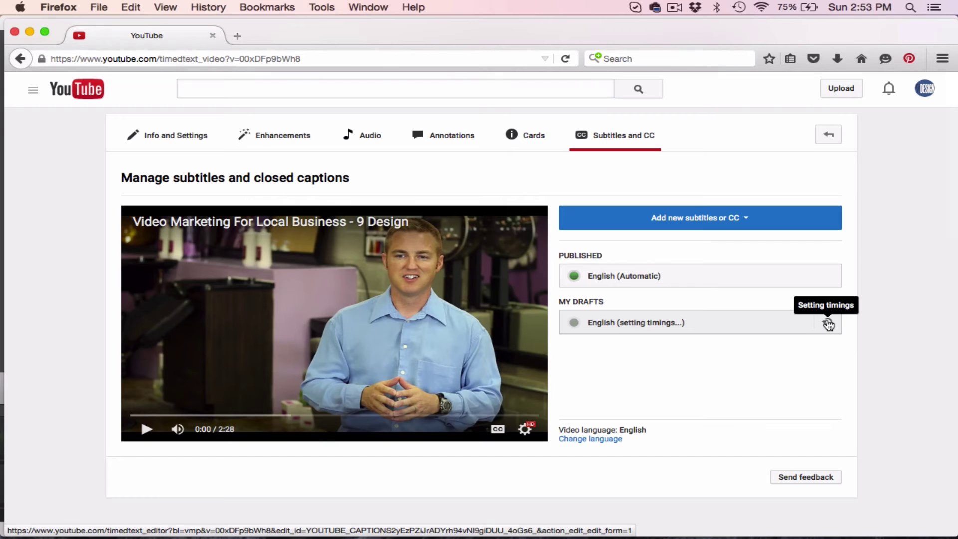
click(829, 325)
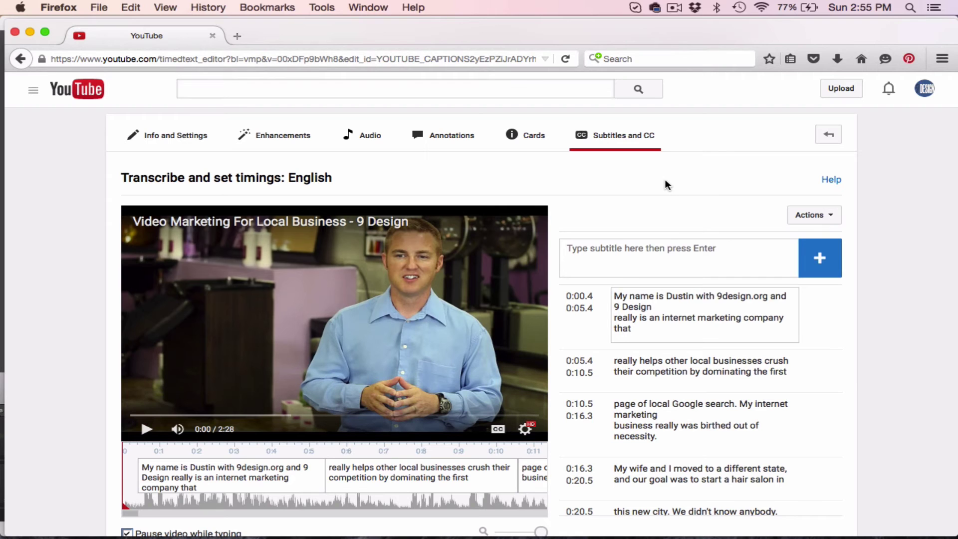
Preview the timed English subtitles against the speech and publish them.
scroll(666, 182, down, 3)
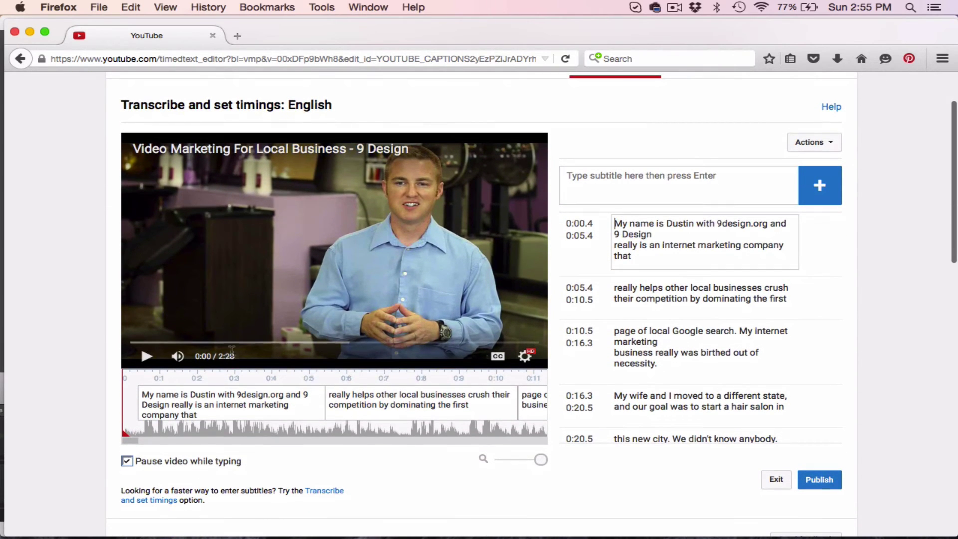
click(146, 357)
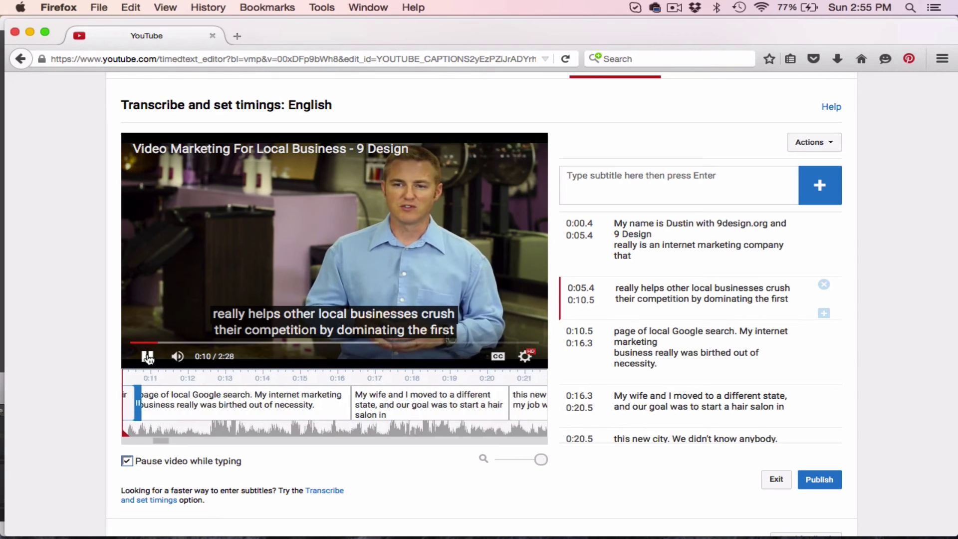
click(148, 357)
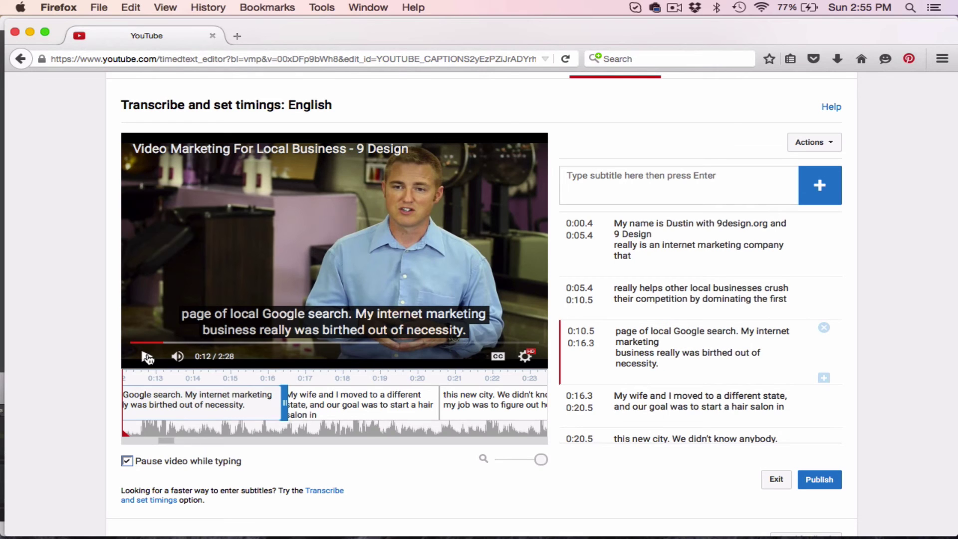
click(823, 483)
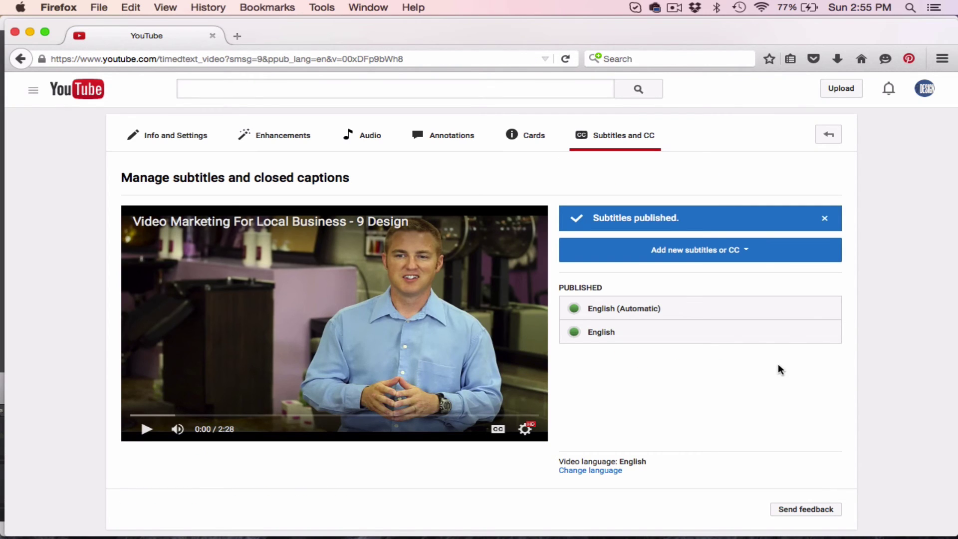
Unpublish the automatic English caption track and return to the list of the video's subtitles.
click(767, 313)
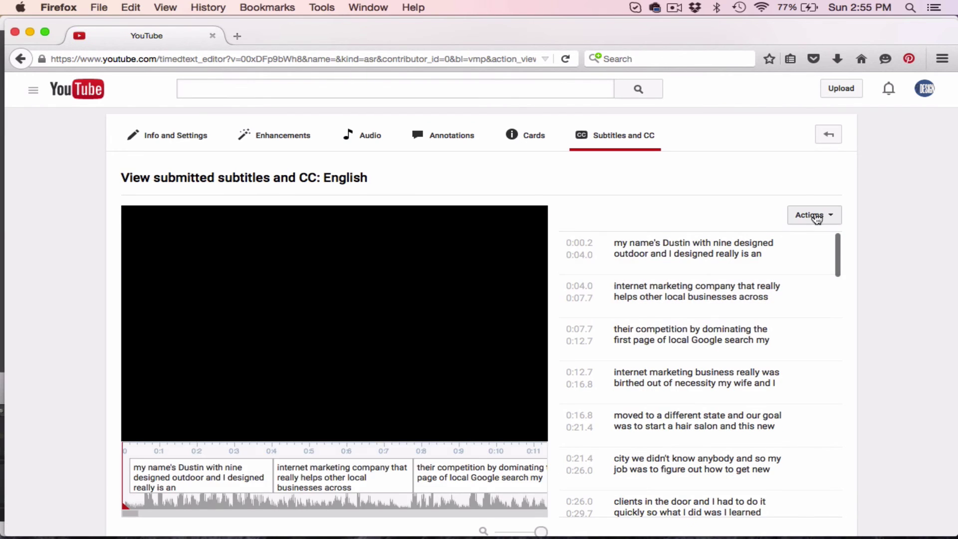
click(815, 216)
click(798, 231)
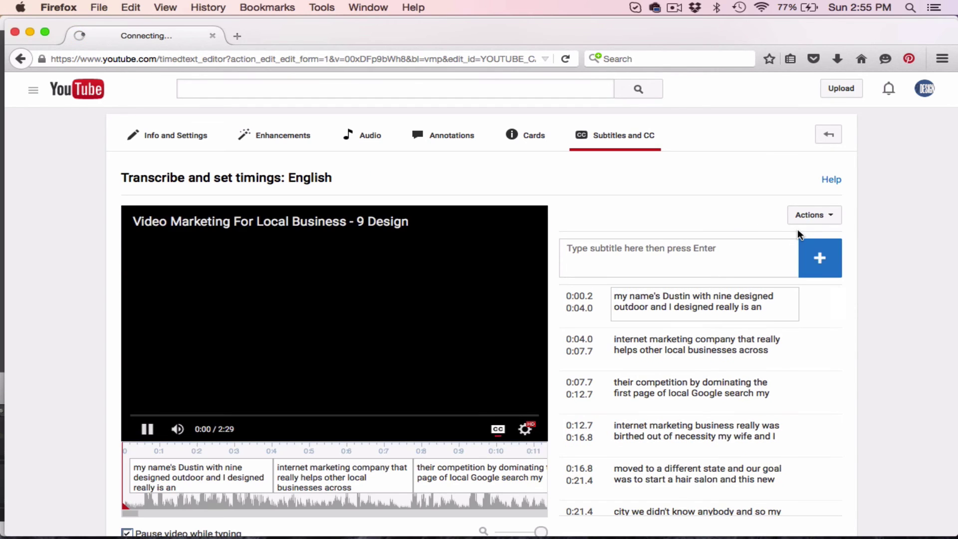
click(623, 141)
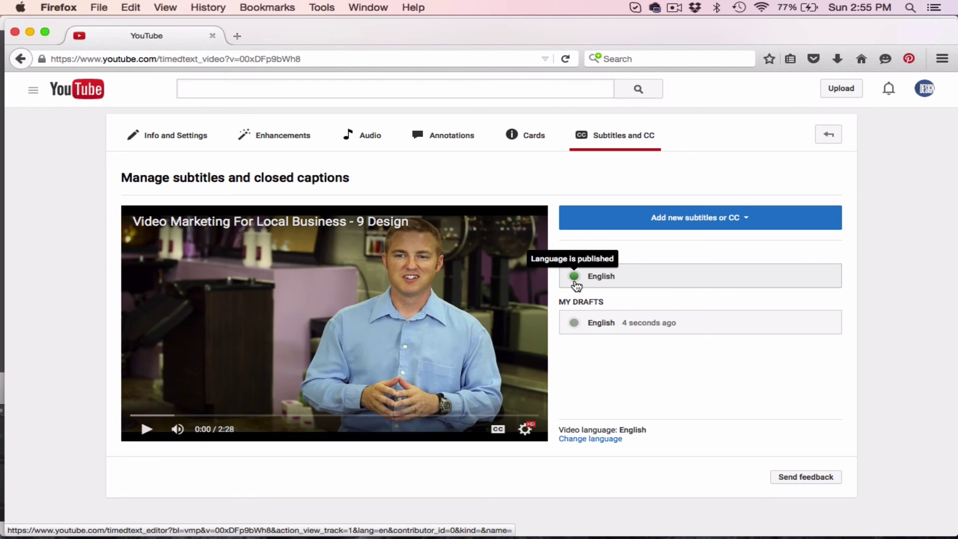
Open the leftover English draft of the automatic captions and discard its edits.
click(597, 323)
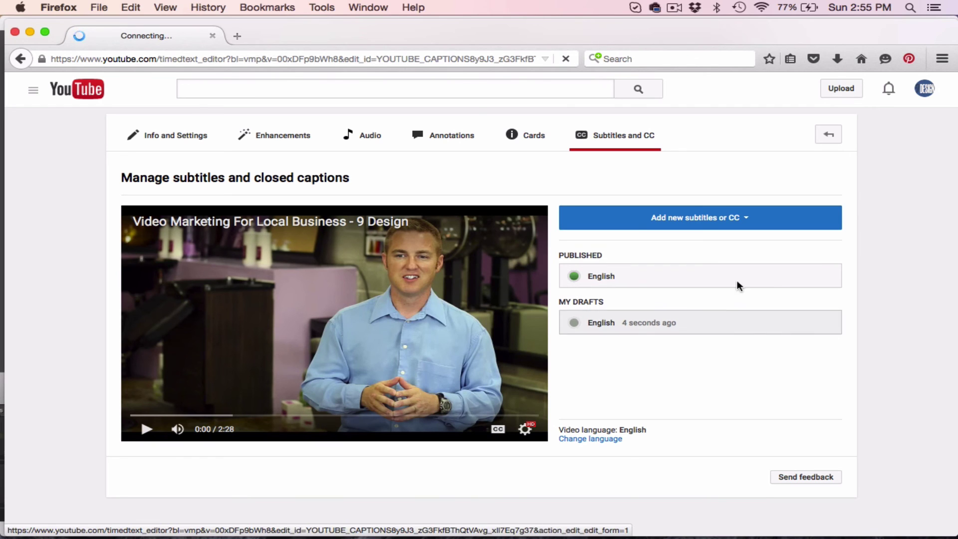
click(823, 216)
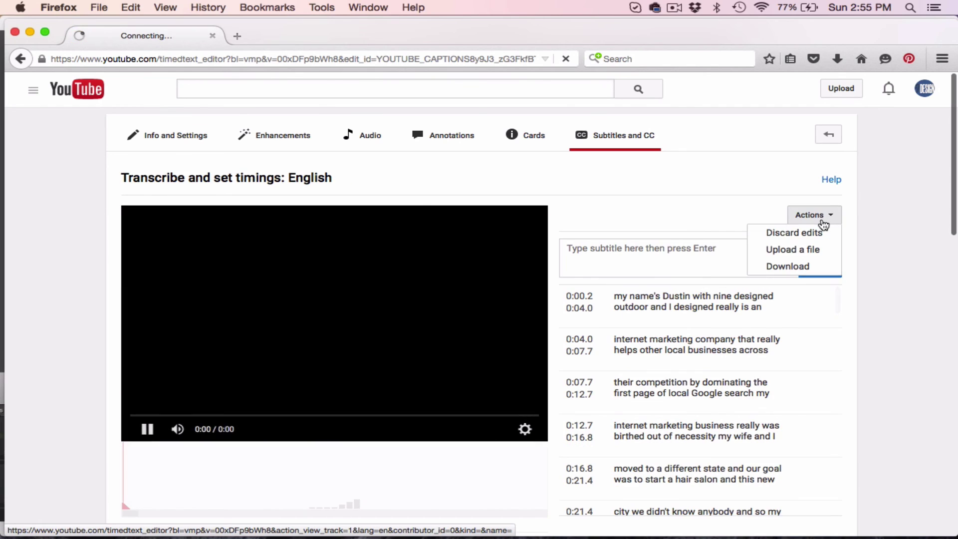
click(807, 233)
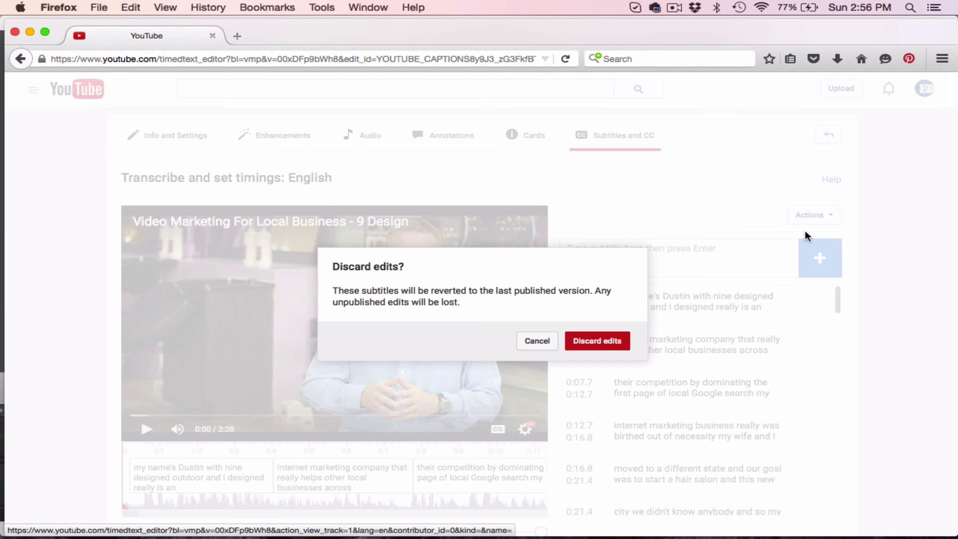
click(604, 341)
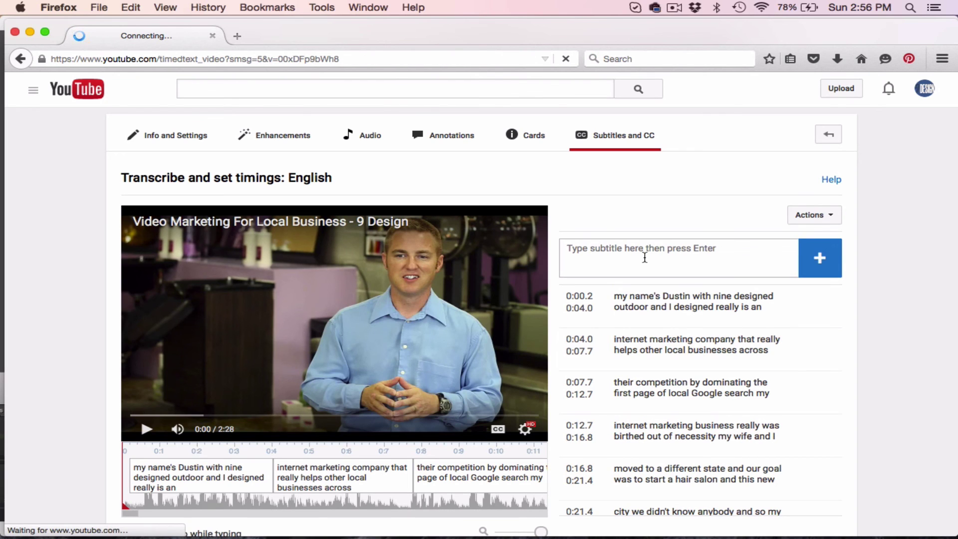